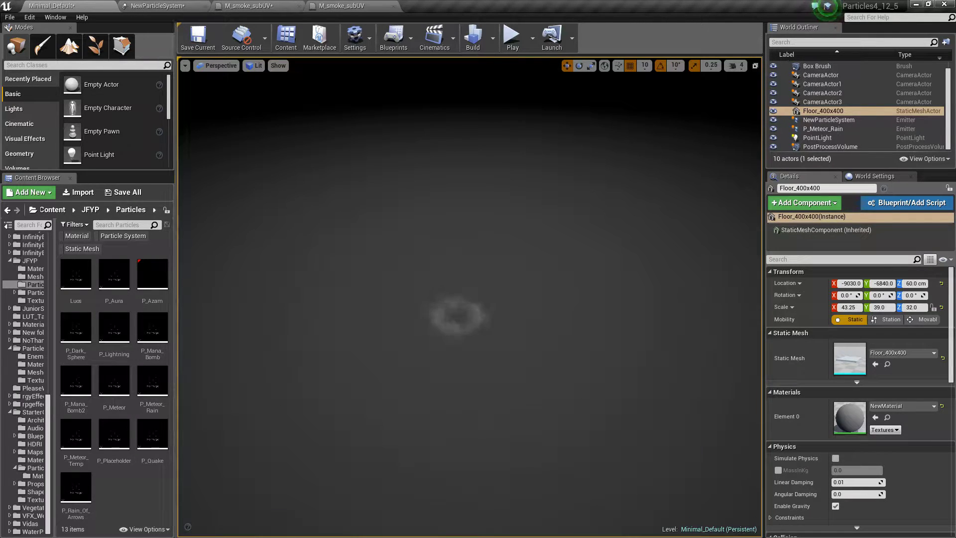
Examine the original lit M_smoke_subUV material graph from its texture coordinate node through to the material output.
left_click(343, 6)
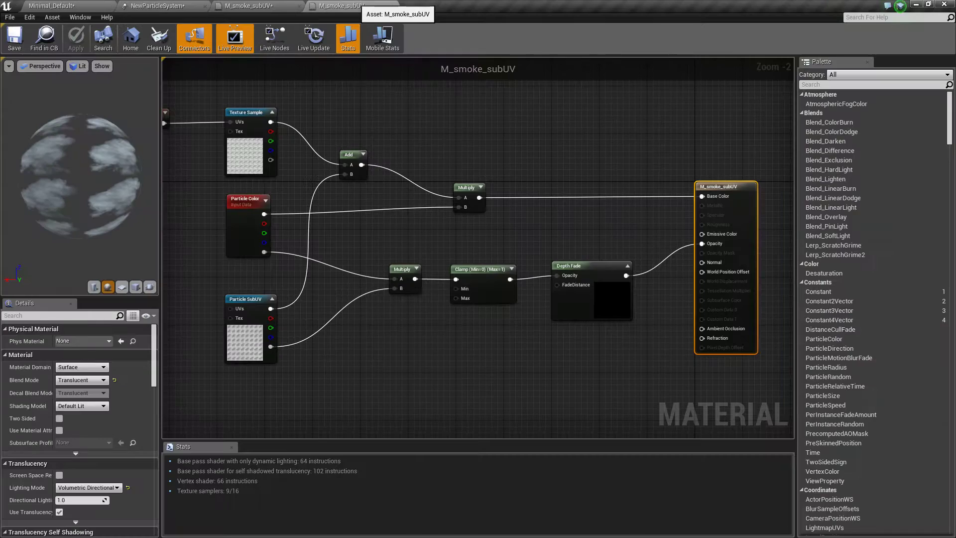
right_click_drag(478, 198, 530, 202)
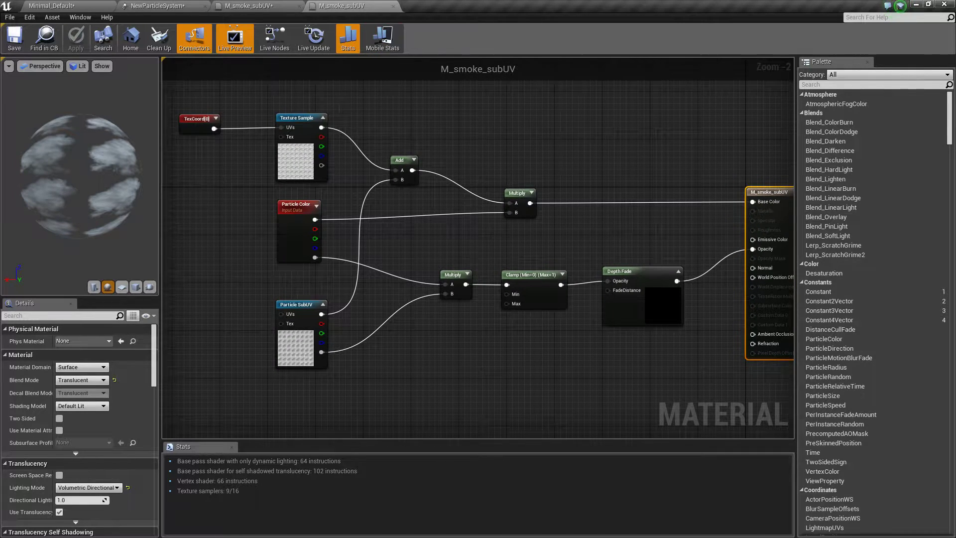
right_click_drag(645, 224, 554, 211)
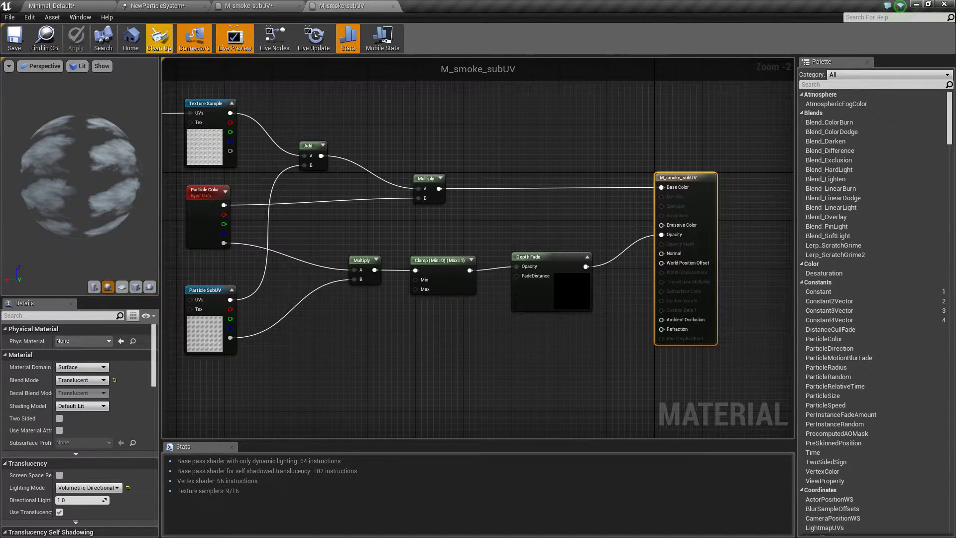
Examine the modified M_smoke_subUV graph, focusing on the extra Particle Color node, two Multiply nodes and the Depth Fade node.
left_click(251, 6)
right_click_drag(666, 274, 580, 274)
scroll(581, 273, "up", 2)
left_click_drag(577, 151, 553, 241)
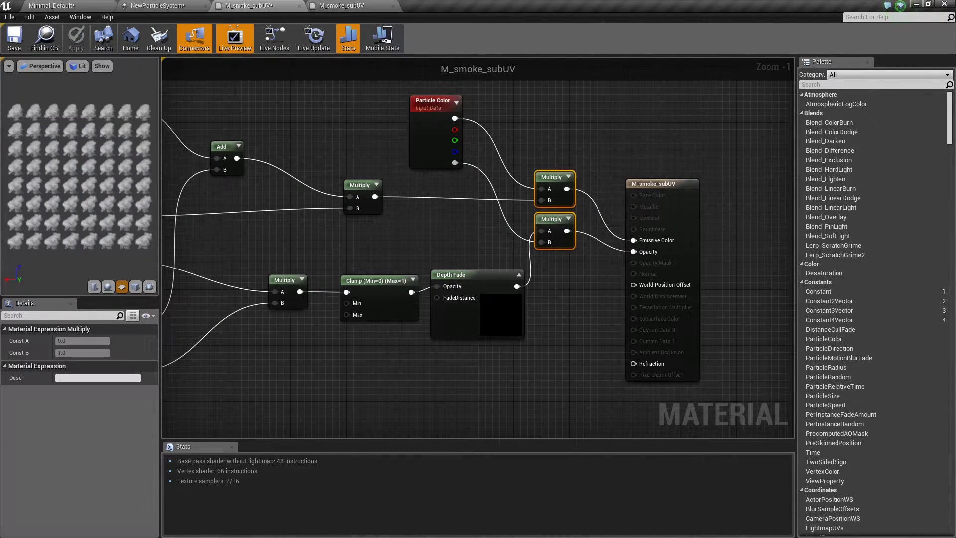
left_click(448, 144)
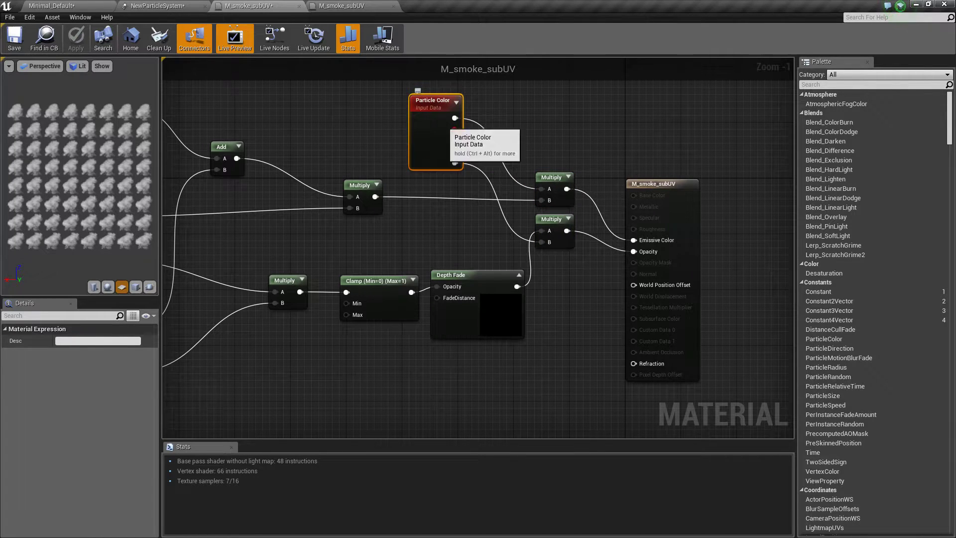
right_click_drag(448, 144, 413, 142)
left_click(482, 286)
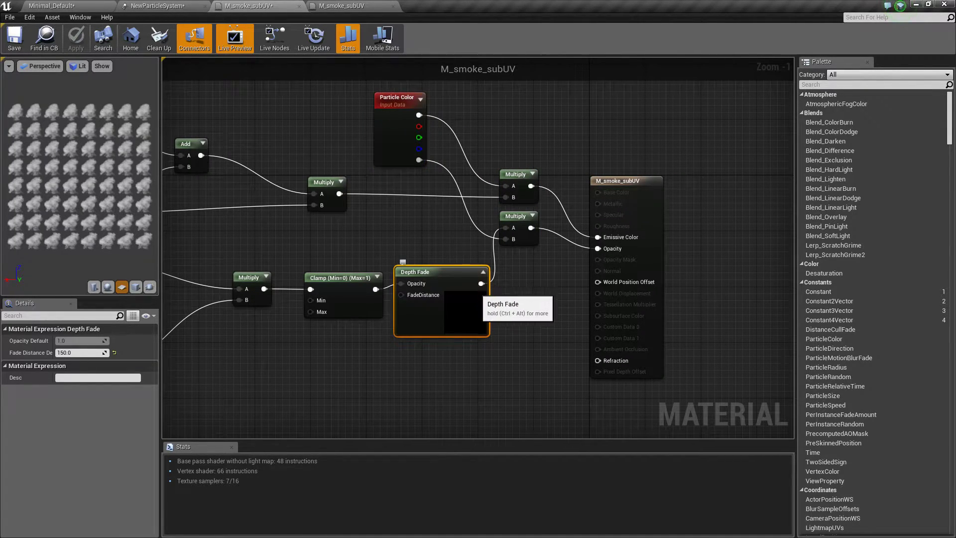
left_click_drag(480, 283, 516, 289)
left_click(468, 242)
left_click(405, 150)
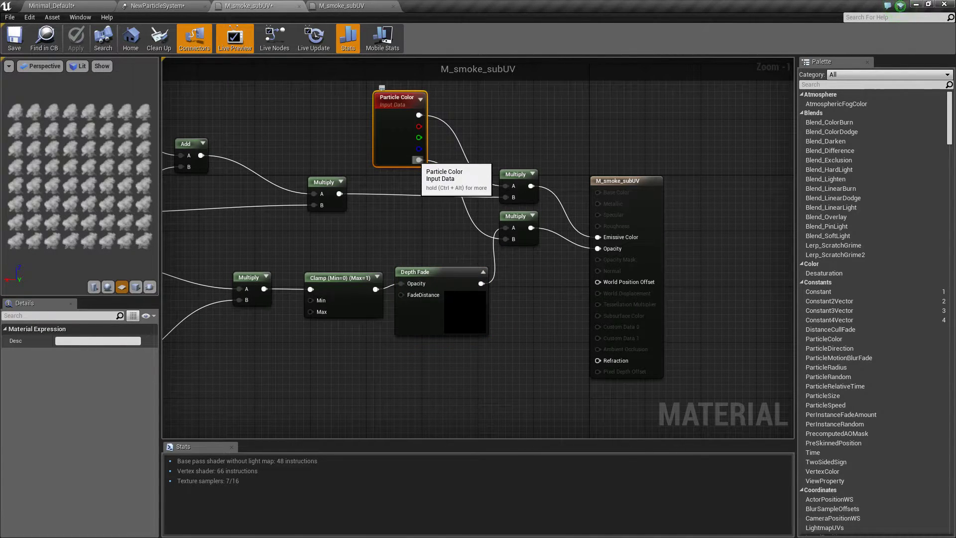
left_click(438, 232)
right_click_drag(438, 231, 629, 262)
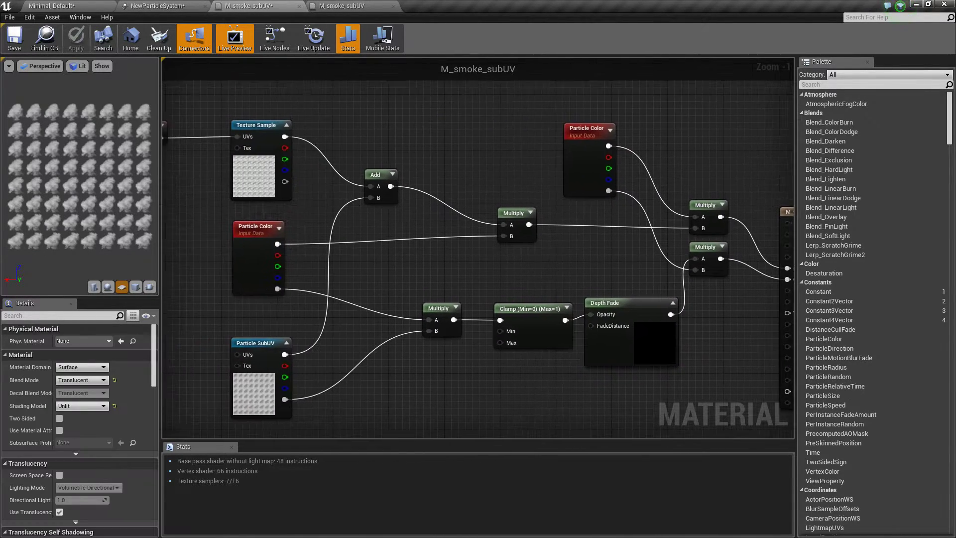
Compare the original graph's output connections with the modified graph's Emissive Color and Opacity connections.
left_click(355, 6)
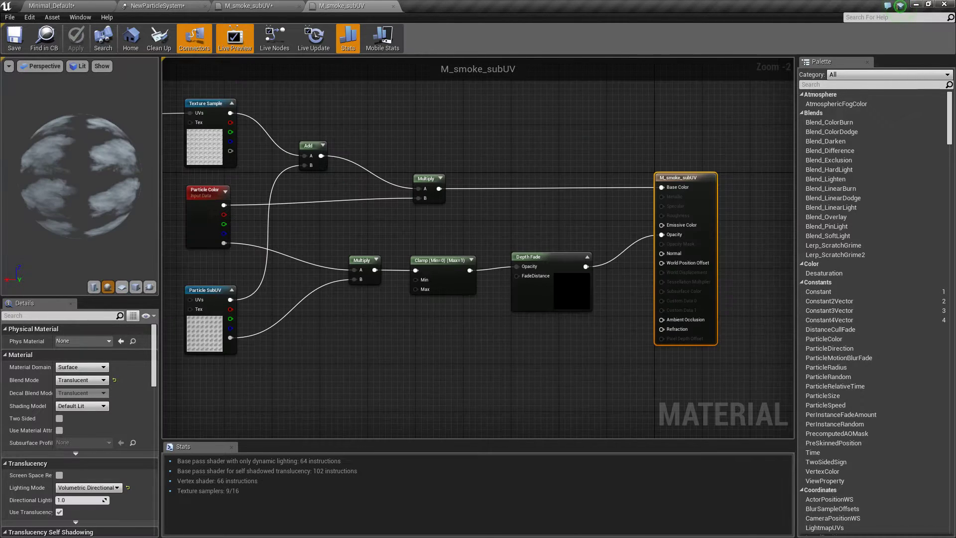
left_click_drag(465, 148, 430, 188)
left_click(432, 230)
left_click(249, 6)
right_click_drag(528, 179, 420, 179)
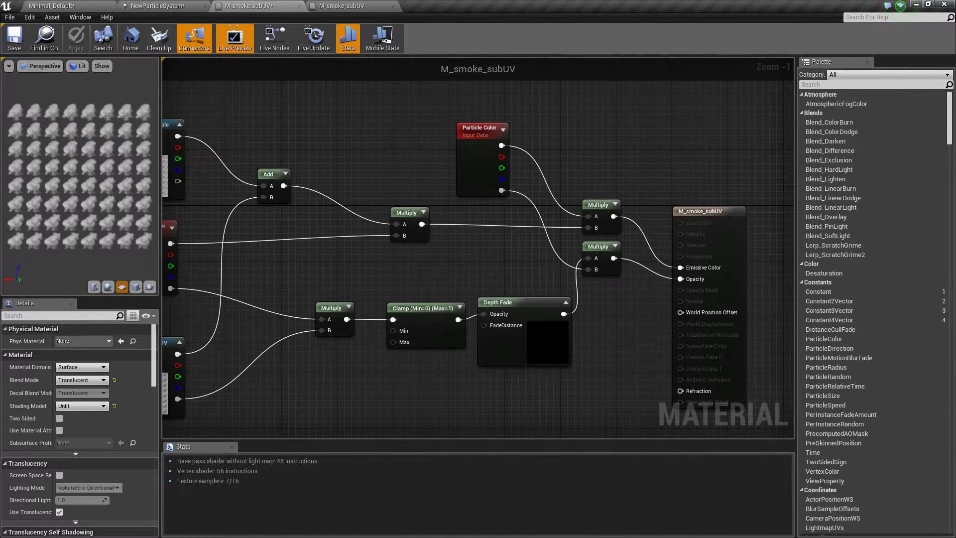
left_click(599, 205)
left_click(501, 145)
left_click(547, 142)
left_click_drag(502, 145, 586, 162)
right_click_drag(568, 169, 446, 105)
left_click(608, 205)
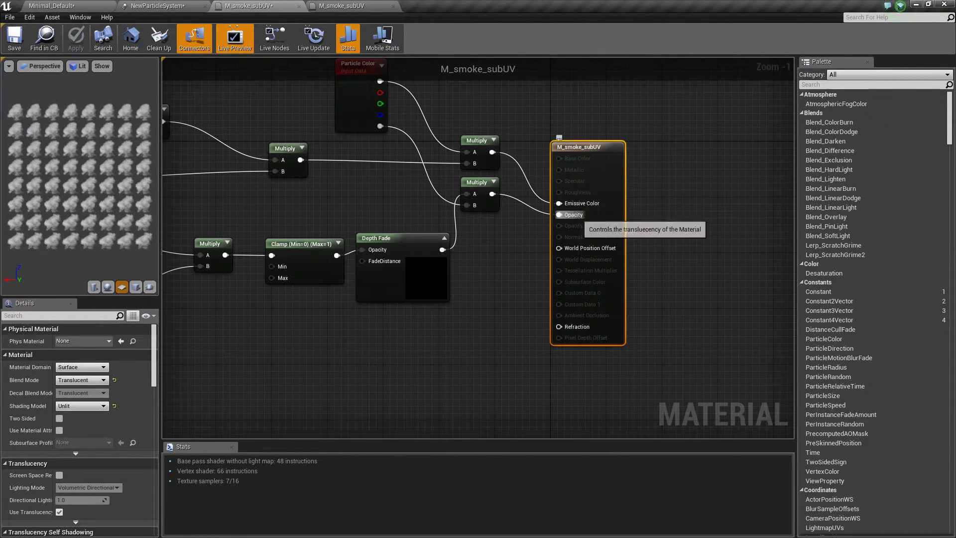
Check the Shading Model and Blend Mode options of the modified smoke material.
mouse_move(657, 102)
left_mouse_down()
mouse_move(604, 130)
mouse_move(591, 150)
left_mouse_up()
left_click(82, 406)
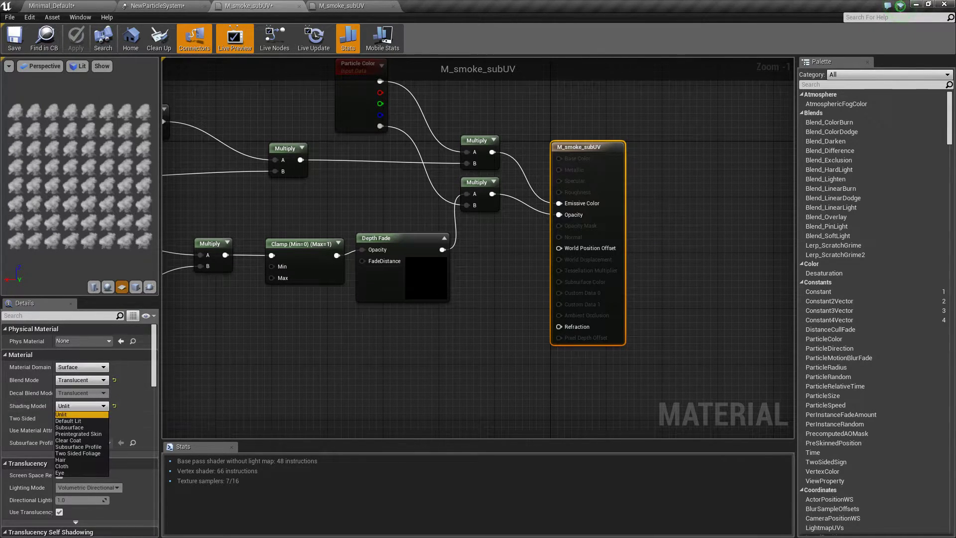
left_click(82, 380)
left_click(85, 402)
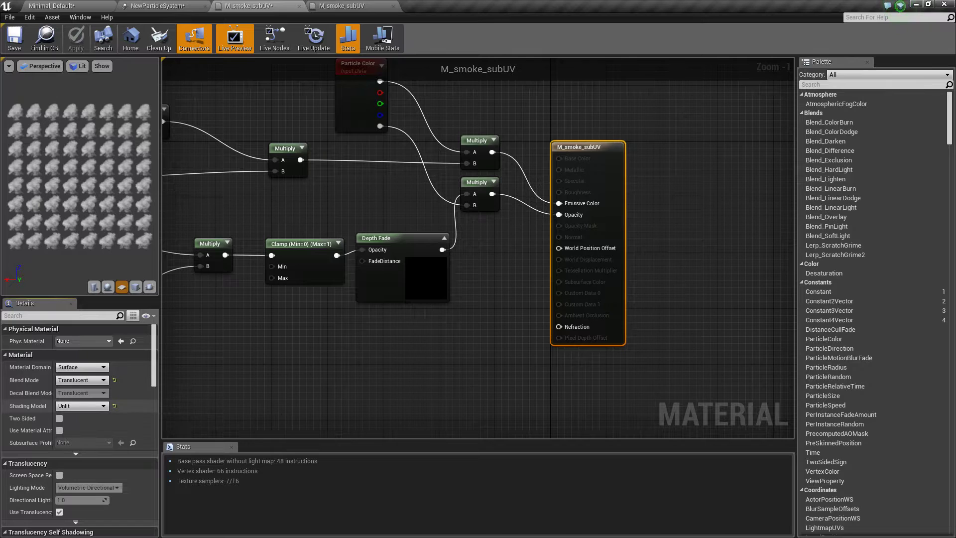
Delete the NewParticleSystem emitter from the Minimal_Default level.
left_click(157, 6)
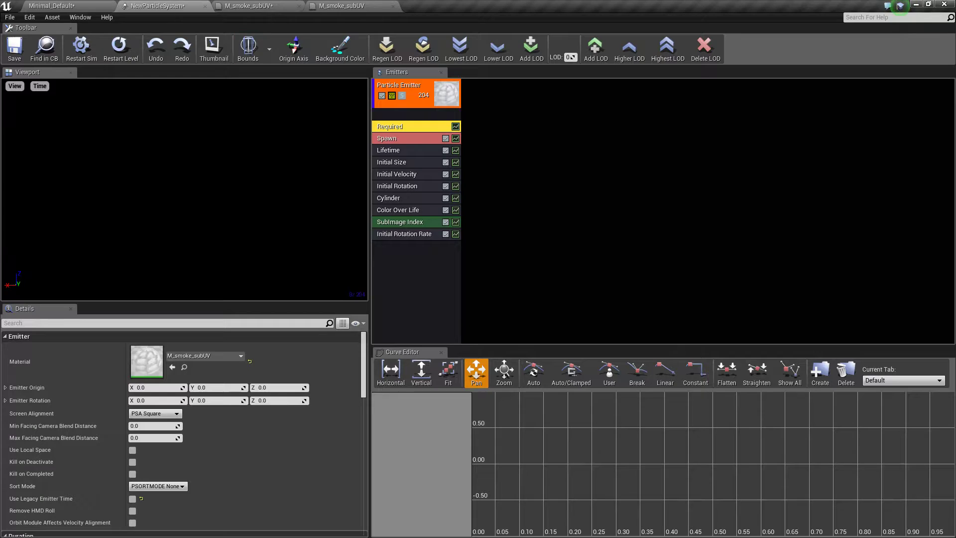
left_click(51, 5)
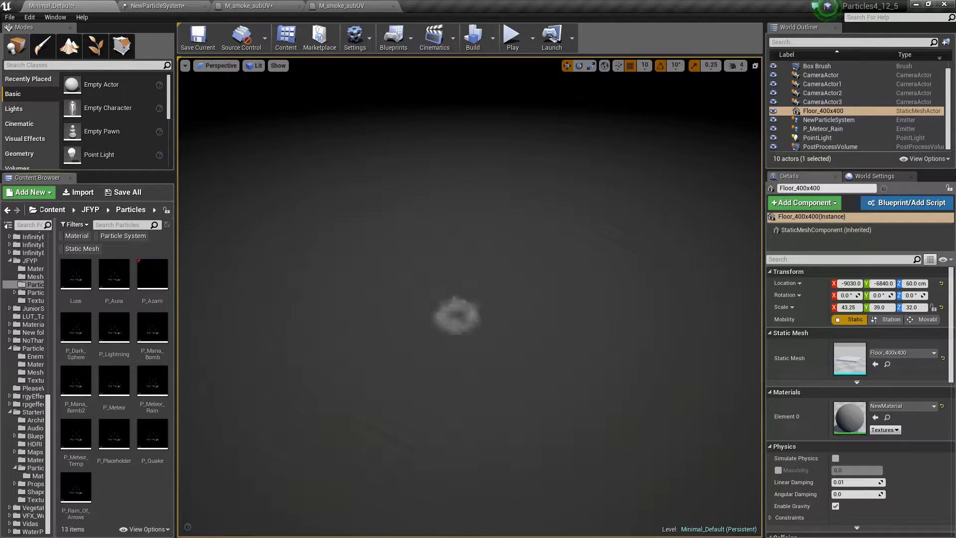
right_click_drag(463, 338, 459, 327)
key("g")
left_click(463, 336)
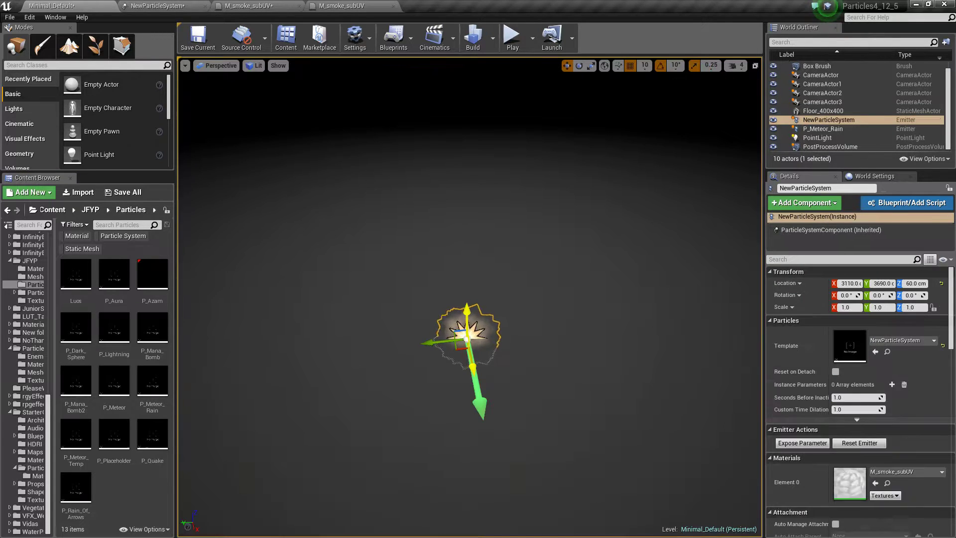
key("Delete")
Create a particle system named P_Tutorial in the JFYP Particles folder and open it for editing.
right_click(107, 480)
left_click(159, 337)
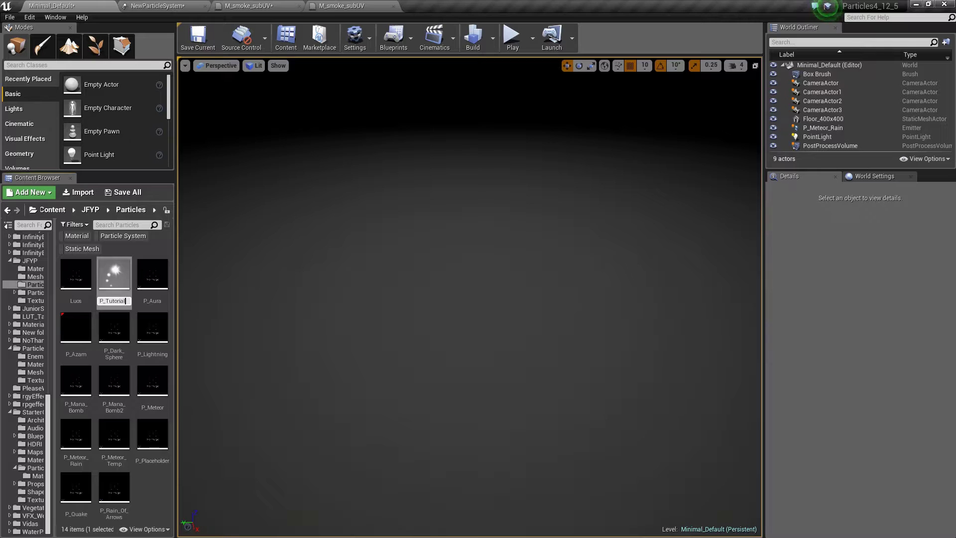
type("P_Tutorial_")
key("BackSpace")
key("Return")
key("Return")
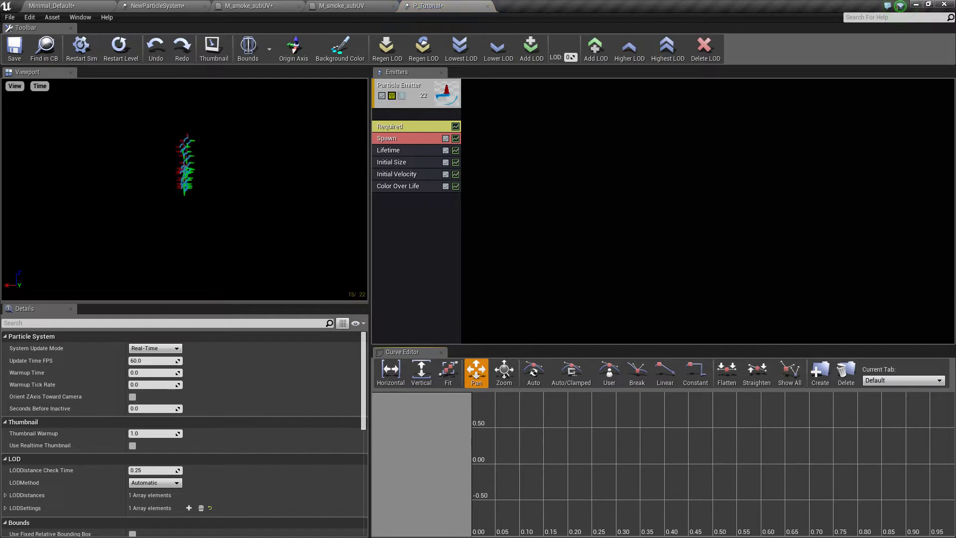
Assign the M_smoke_subUV material from /Game/Particles/Textures to the particle emitter.
left_click(401, 92)
left_click(240, 356)
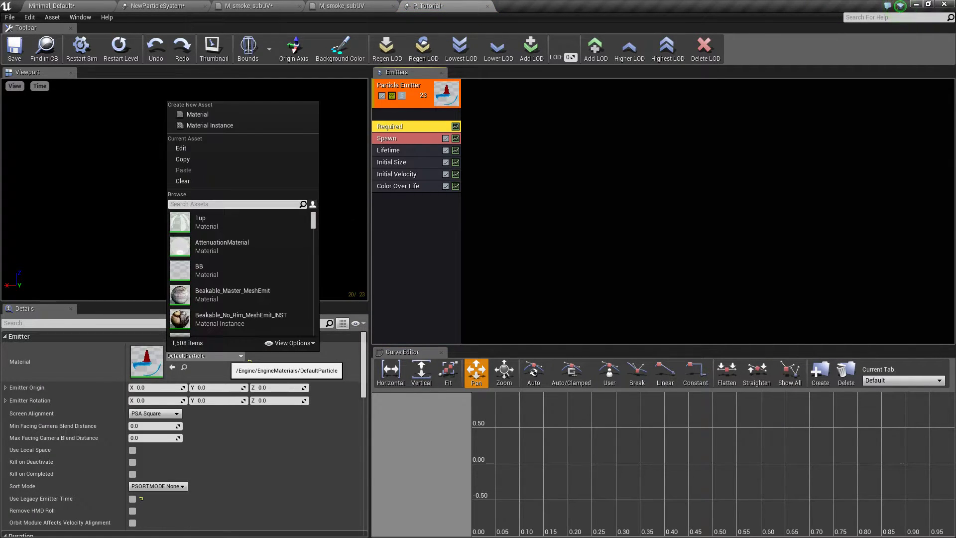
type("M_smoke_sub")
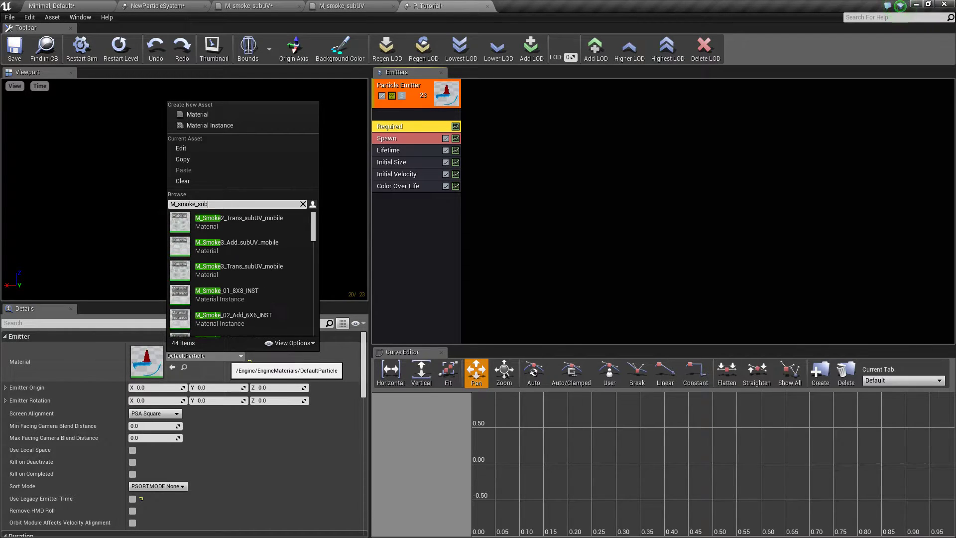
type("uv")
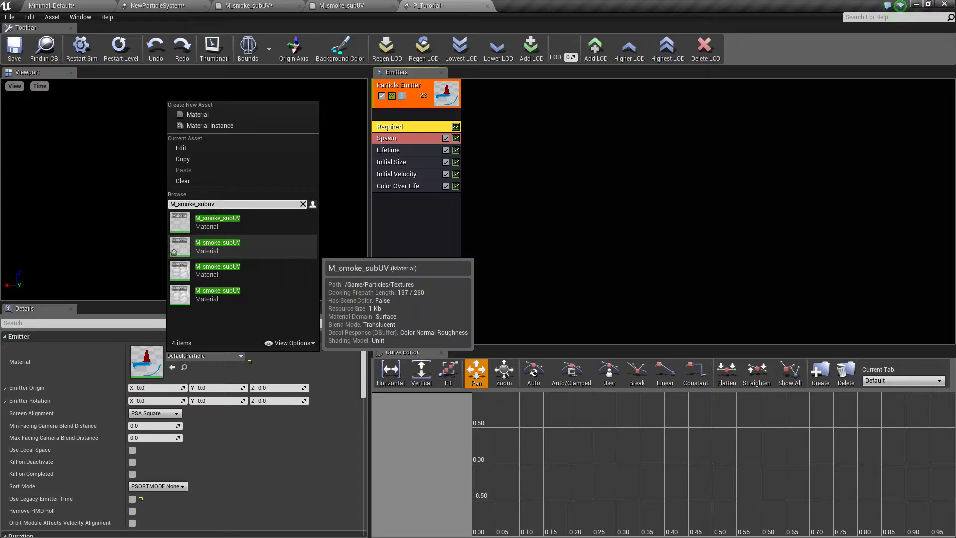
left_click(174, 251)
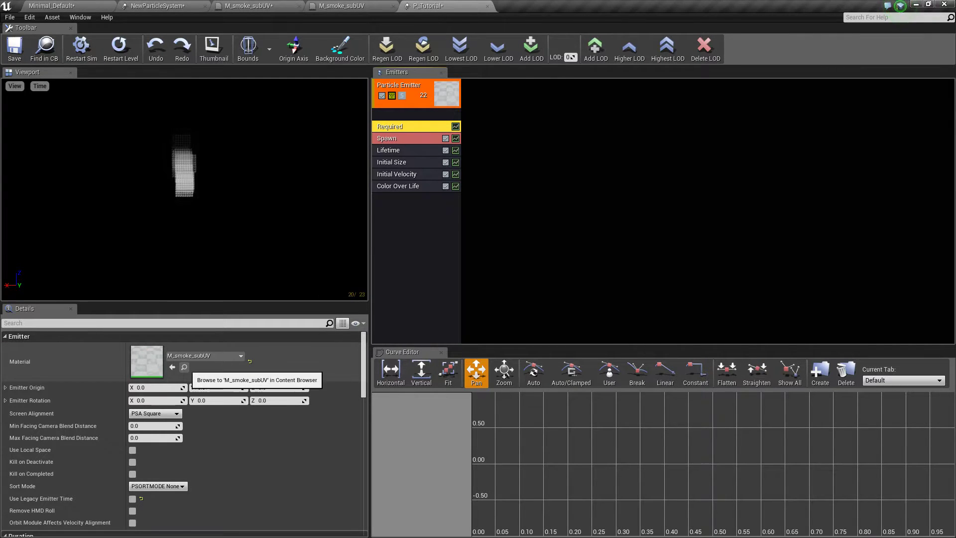
Examine the node graph of the emitter's assigned material and return to the P_Tutorial particle system.
left_click(184, 367)
double_click(75, 304)
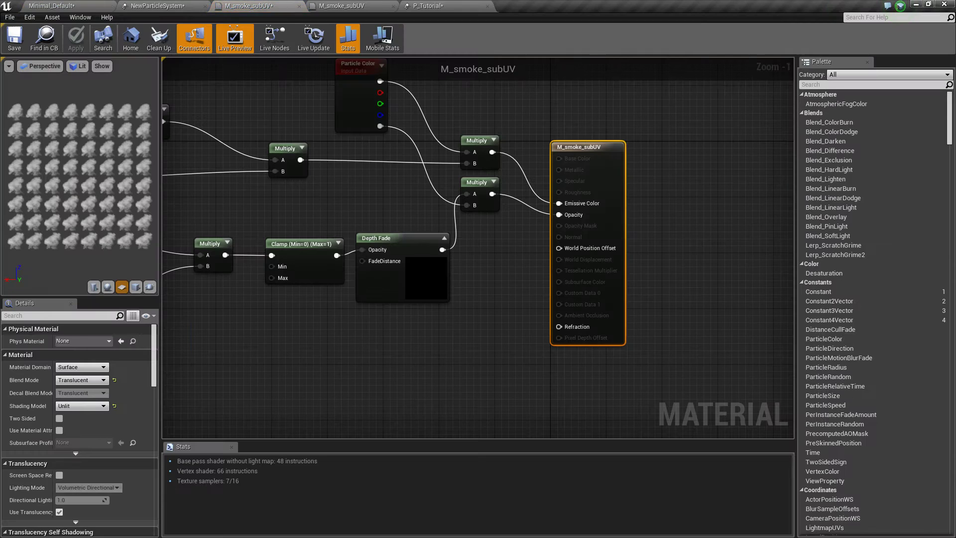
right_click_drag(399, 269, 509, 291)
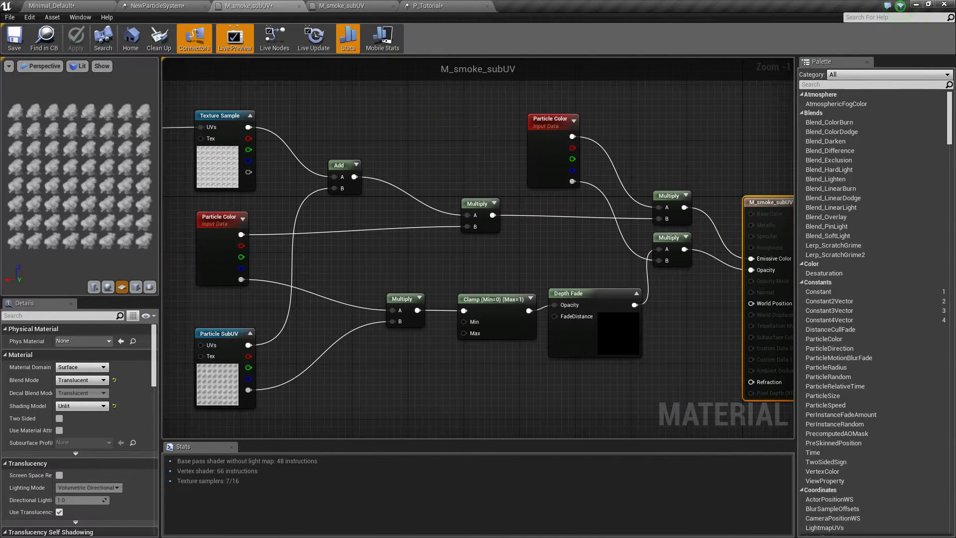
left_click(434, 6)
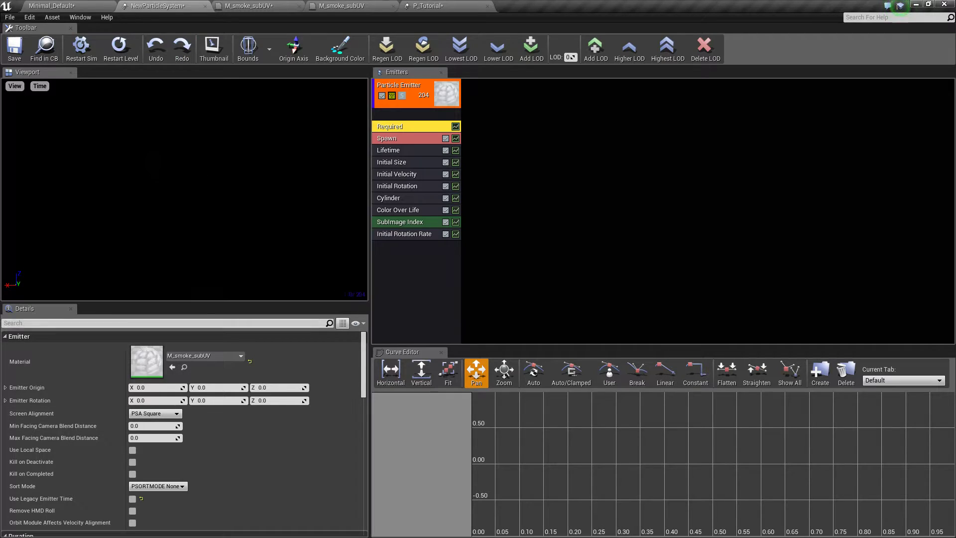
Set the emitter's Sub UV interpolation method to Linear Blend with 8 horizontal and 8 vertical sub-images.
scroll(199, 401, "down", 14)
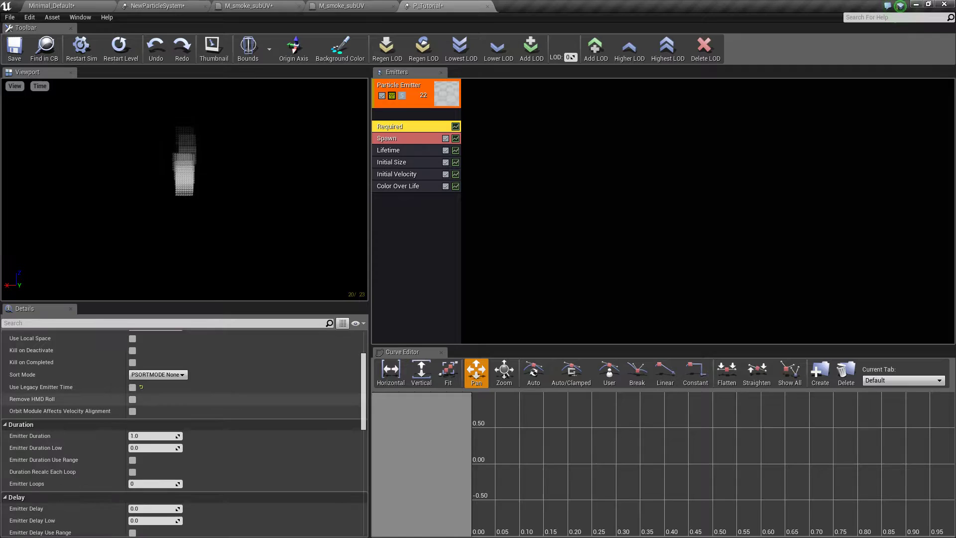
left_click(398, 139)
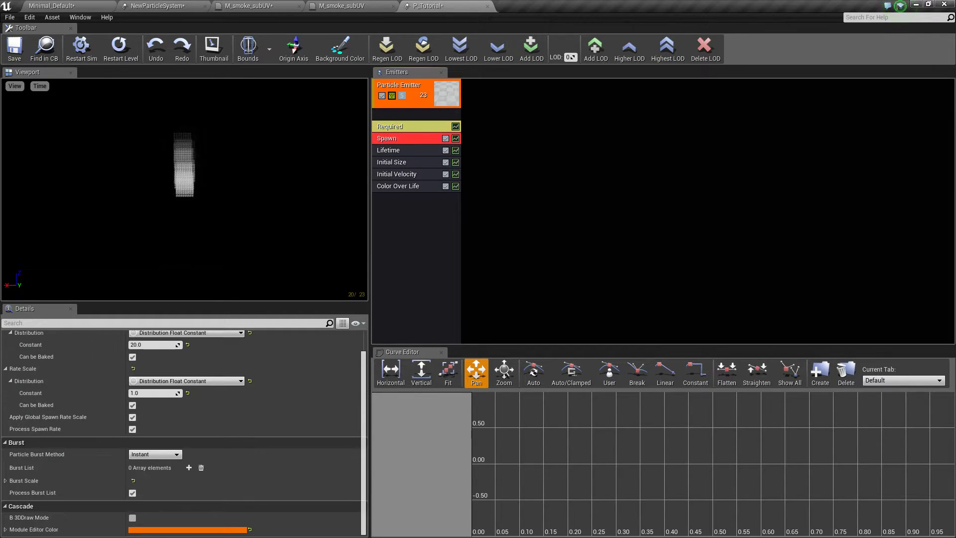
left_click(398, 126)
scroll(189, 428, "down", 13)
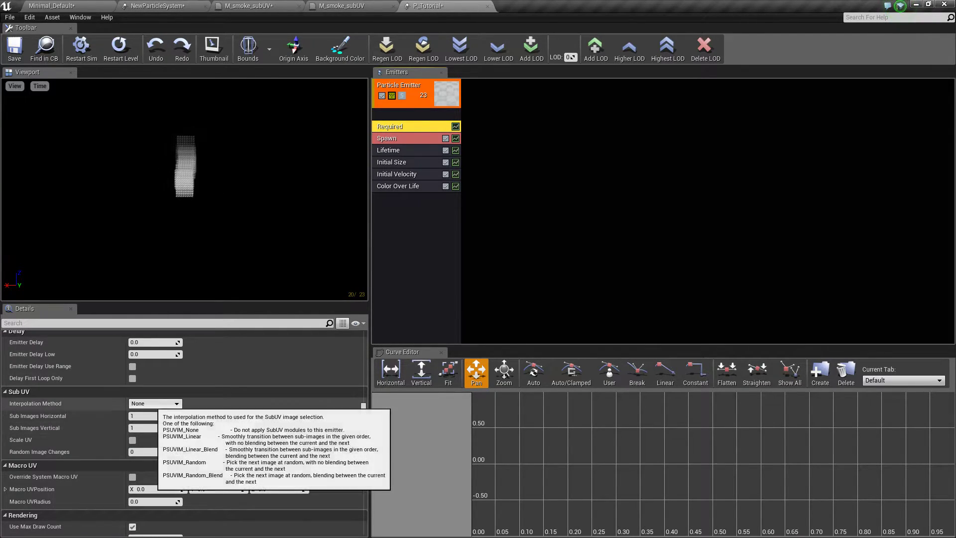
left_click(154, 404)
left_click(149, 424)
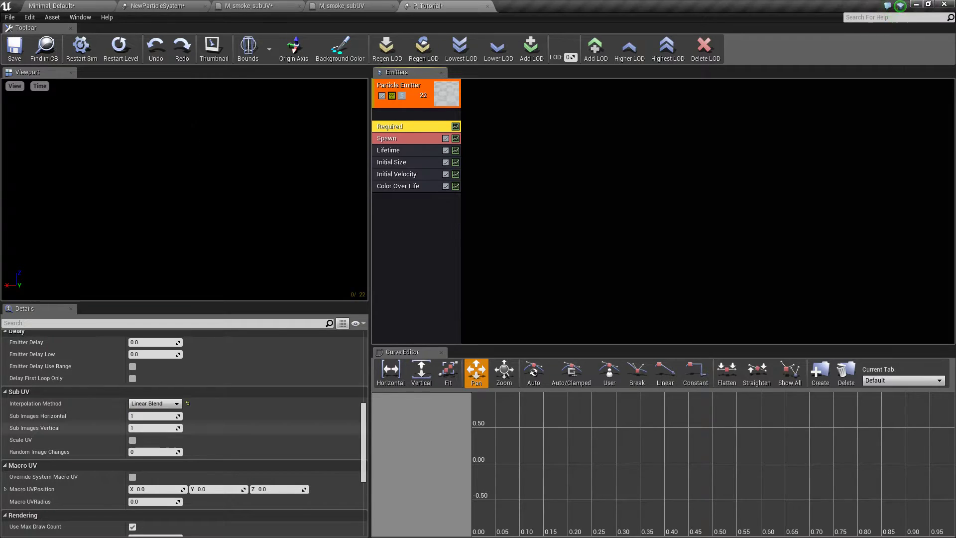
left_click(150, 415)
type("8")
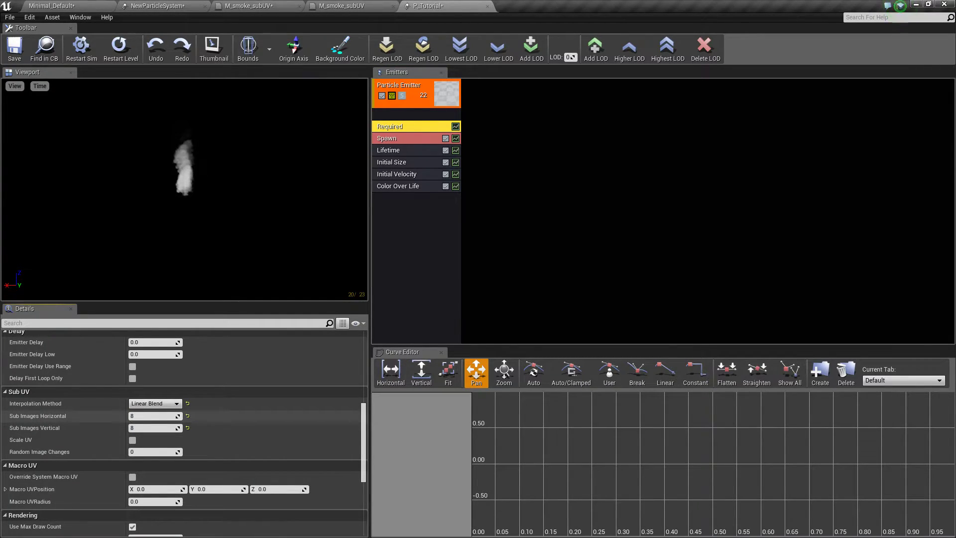
Add a SubImage Index module to the emitter and set the Out Val of curve point 1 to 63.
right_click(410, 201)
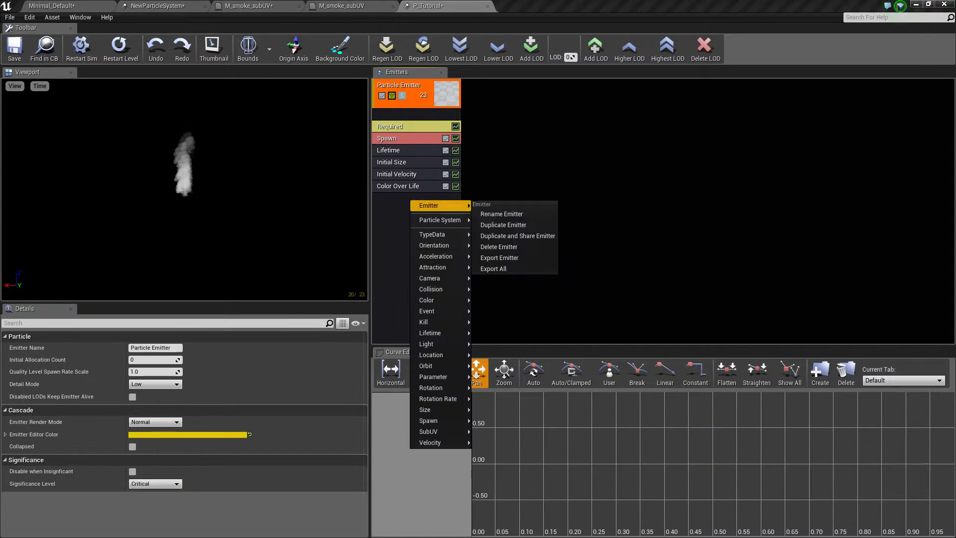
mouse_move(433, 431)
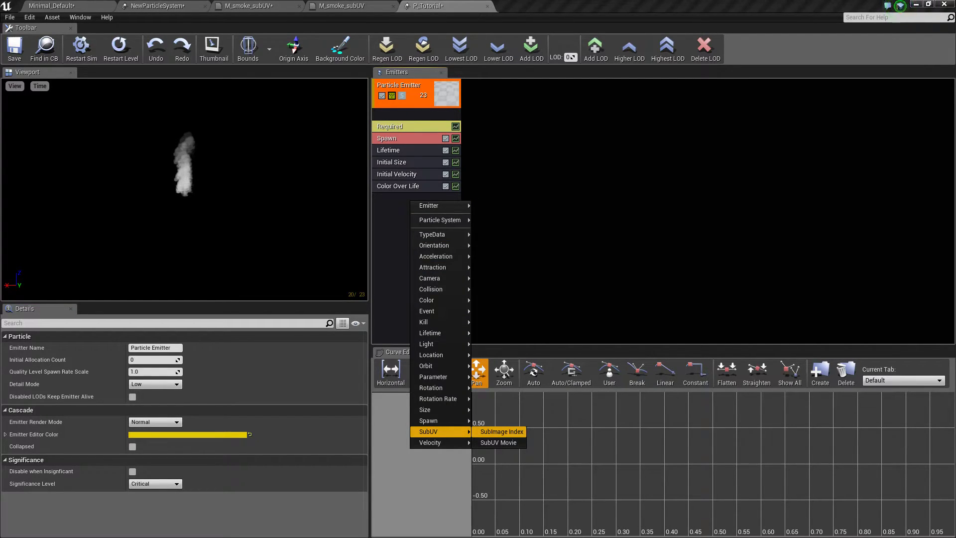
left_click(501, 431)
scroll(184, 398, "down", 5)
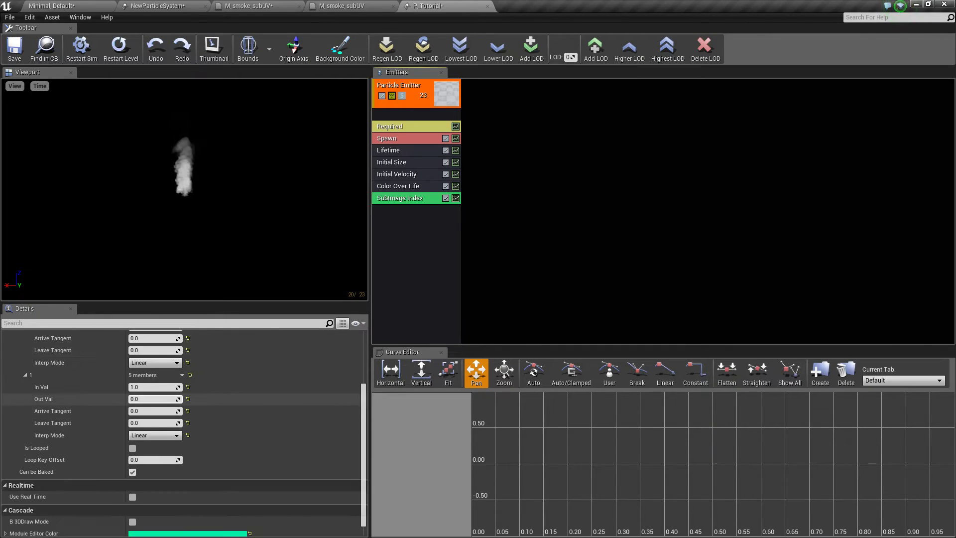
left_click(152, 399)
scroll(152, 398, "up", 3)
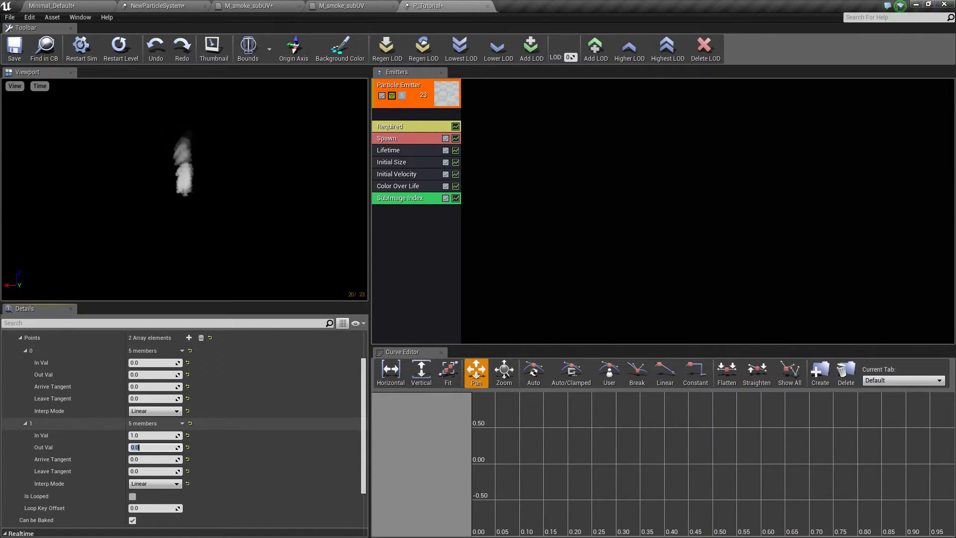
type("63")
key("Return")
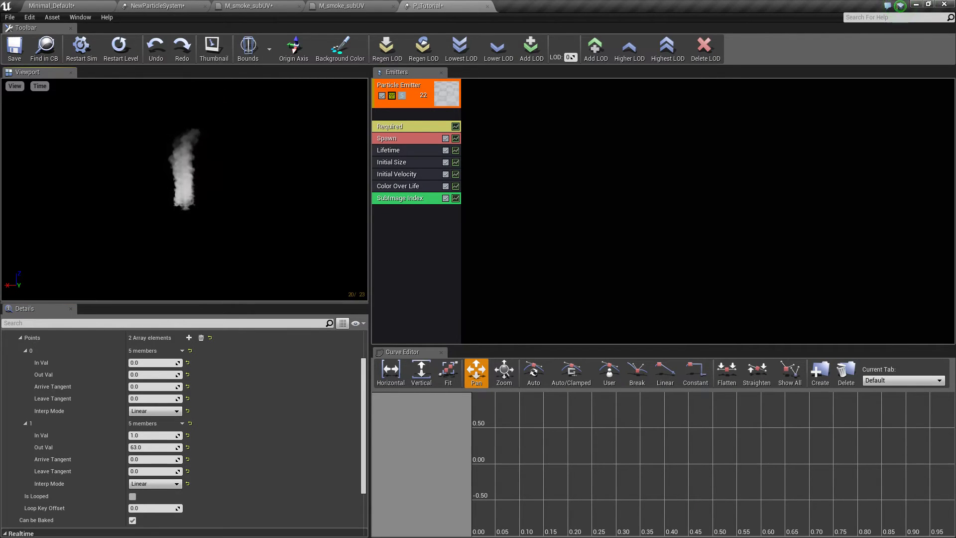
left_click(399, 127)
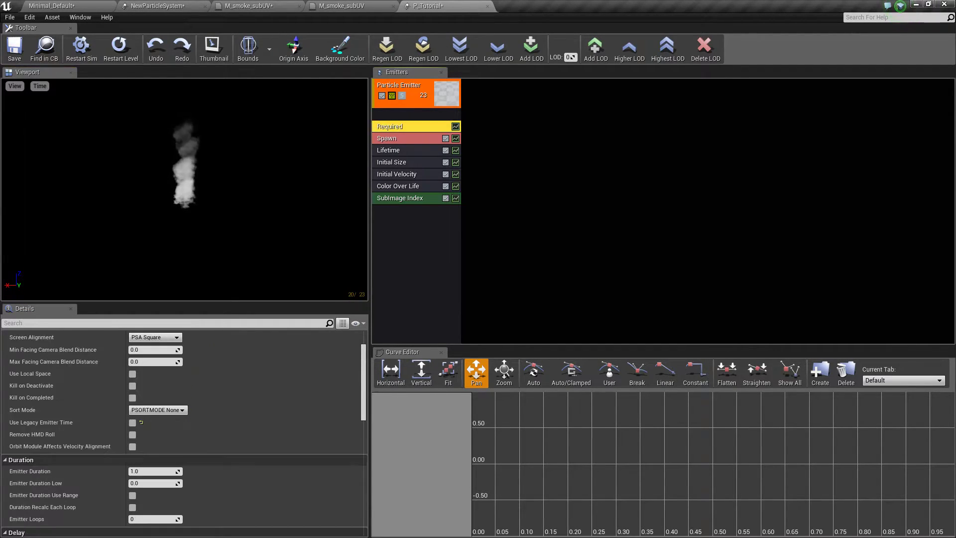
scroll(184, 416, "down", 8)
left_click(416, 249)
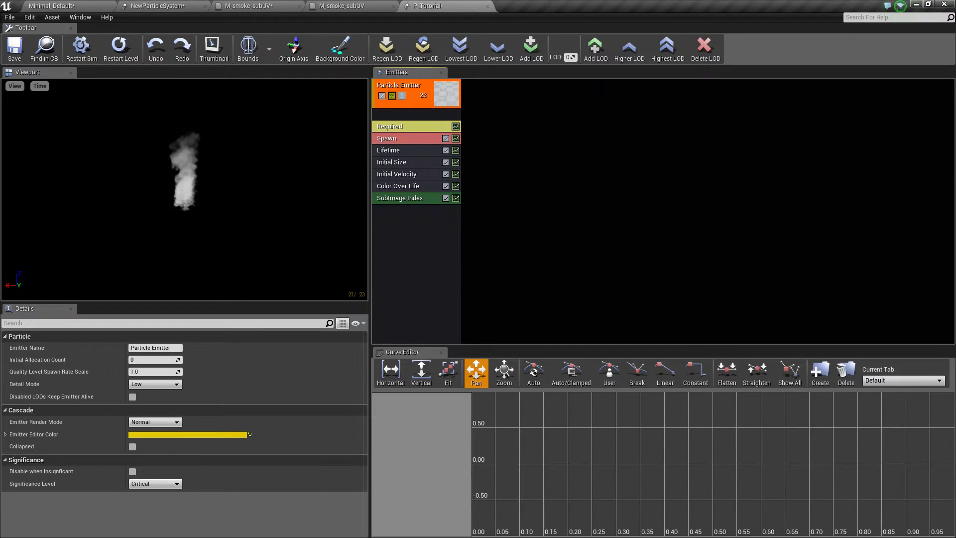
right_click(418, 183)
Set the Initial Velocity Z to 25 maximum and 10 minimum, and the Initial Size minimum Z to 20.
left_click(414, 174)
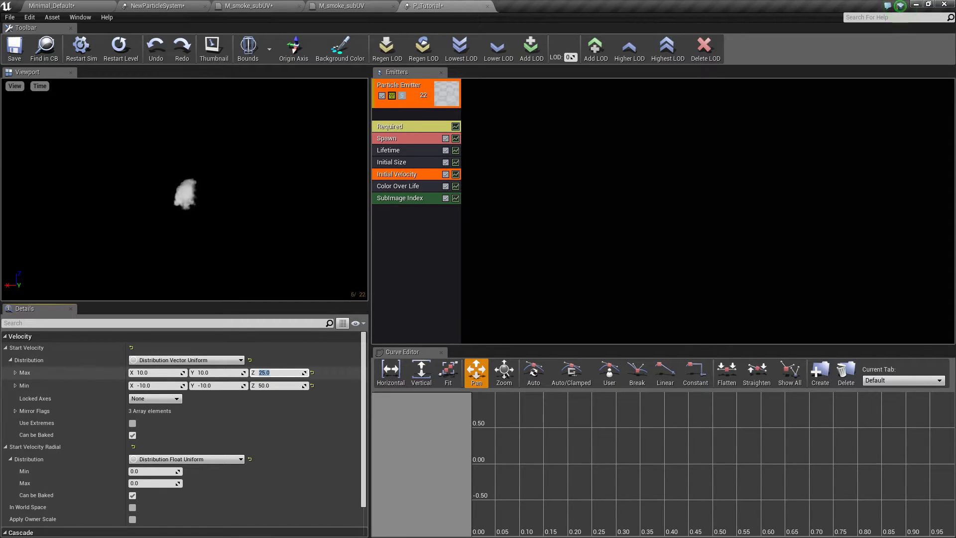
double_click(276, 385)
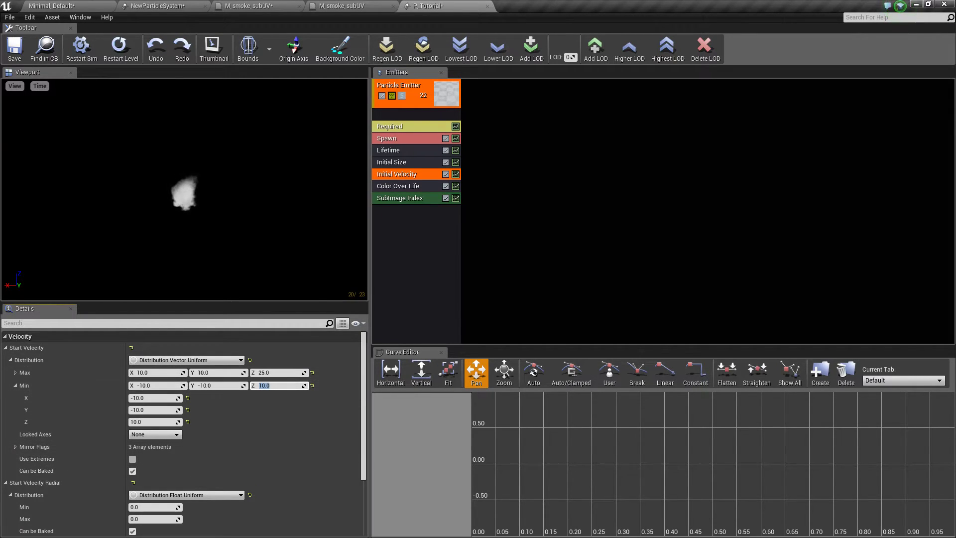
left_click(398, 163)
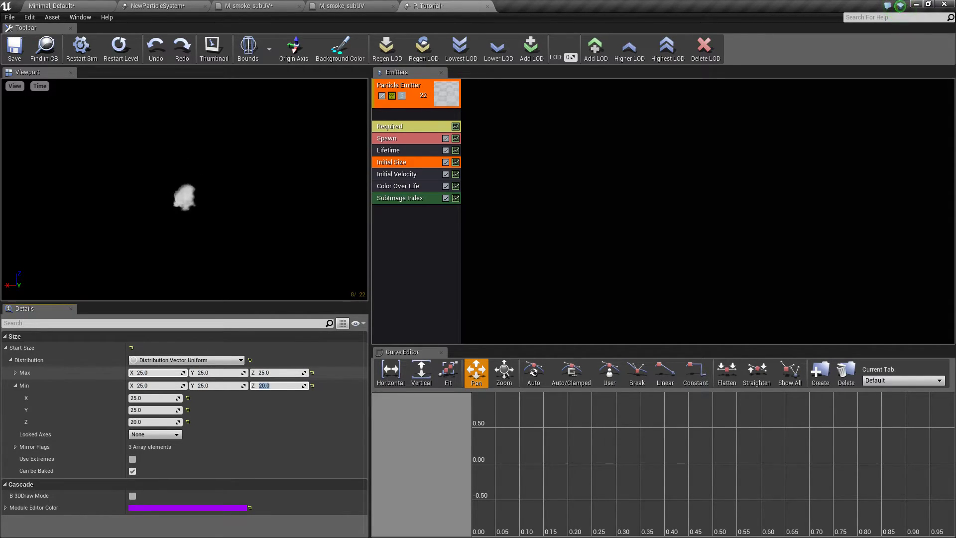
Set the particle Lifetime distribution to a minimum of 0.5 and a maximum of 0.75.
left_click(398, 151)
left_click(151, 373)
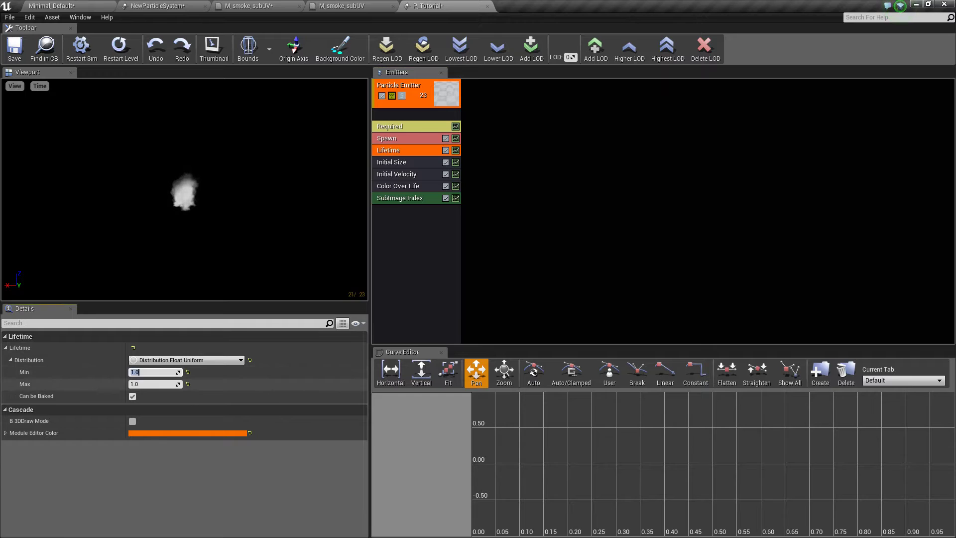
key("BackSpace")
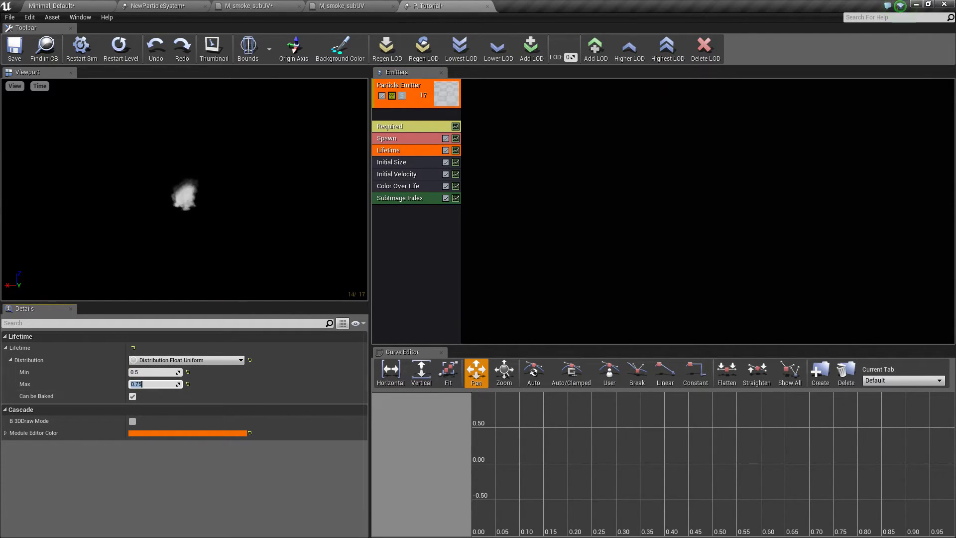
Add a Cylinder location module to the particle emitter.
right_click(408, 217)
right_click(395, 210)
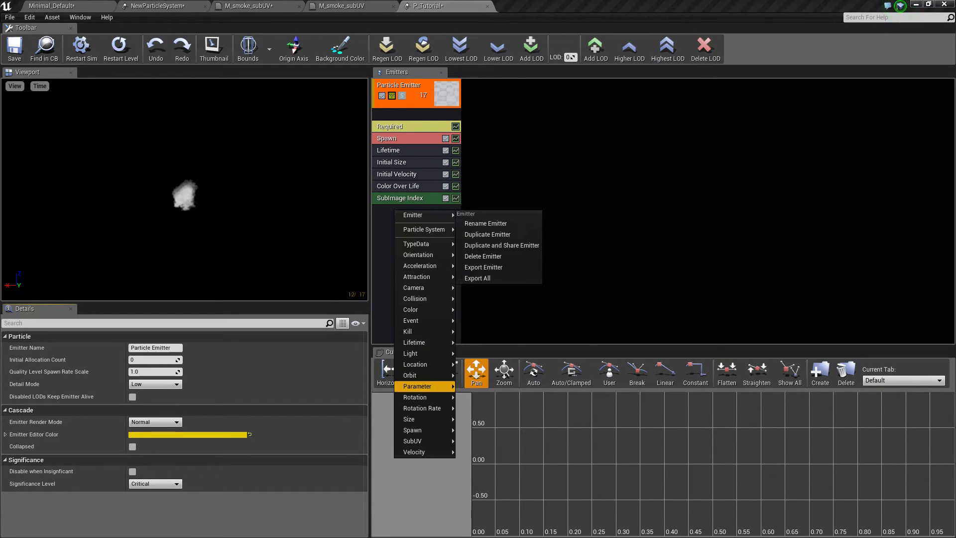
mouse_move(415, 364)
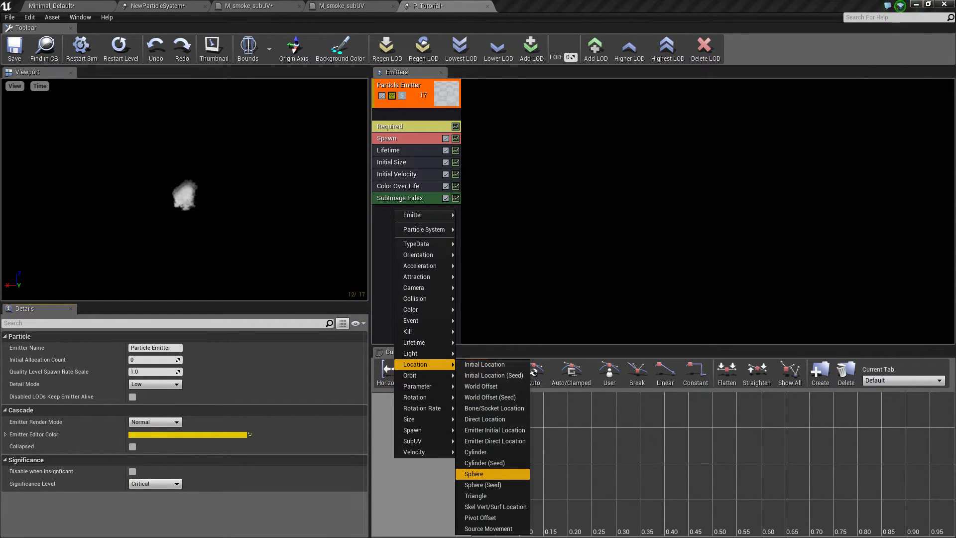
left_click(476, 451)
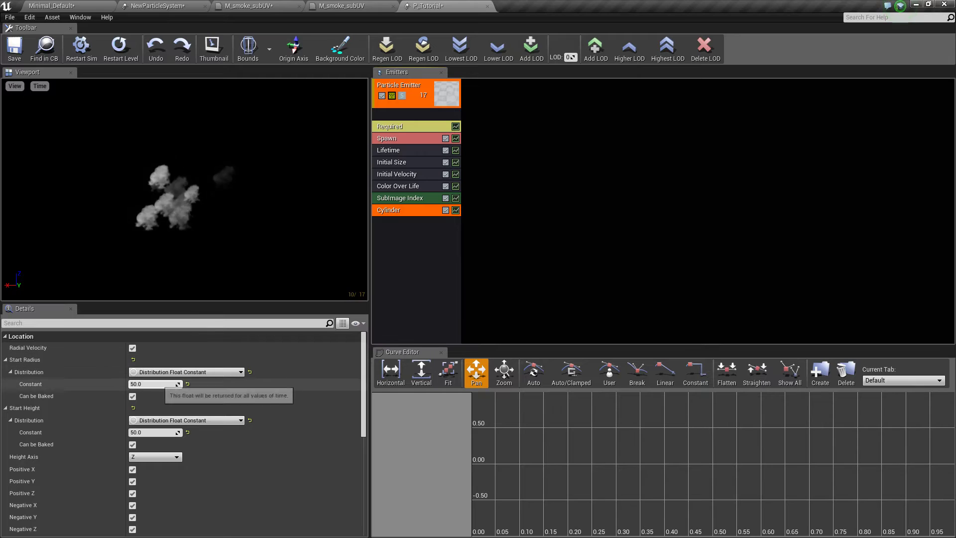
Enable Surface Only and Velocity in the Cylinder module and set its Velocity Scale constant to 8.
left_click(154, 384)
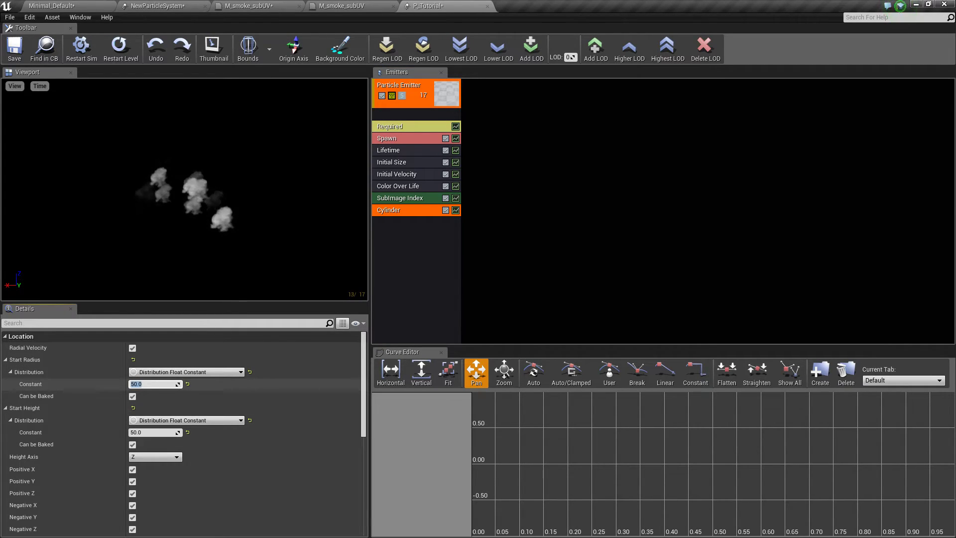
scroll(149, 391, "down", 5)
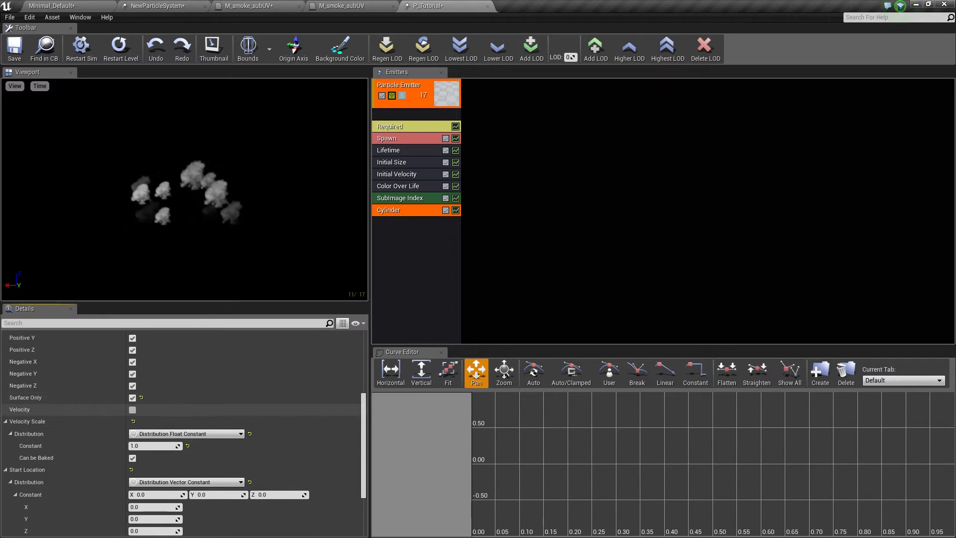
left_click(133, 410)
left_click(155, 446)
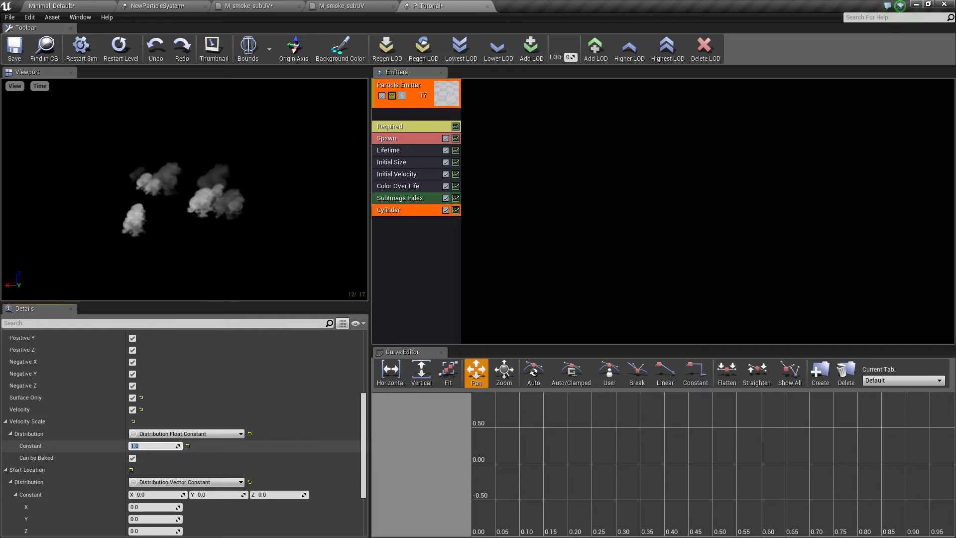
type("8")
key("Return")
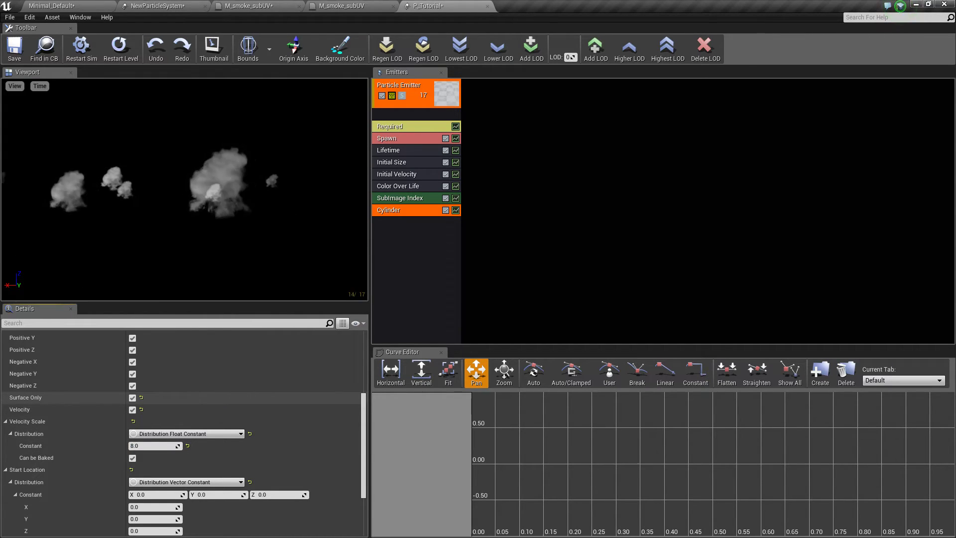
Set the Cylinder module's Start Height constant to 20 and its Start Radius constant to 5.
scroll(149, 432, "up", 5)
left_click(142, 432)
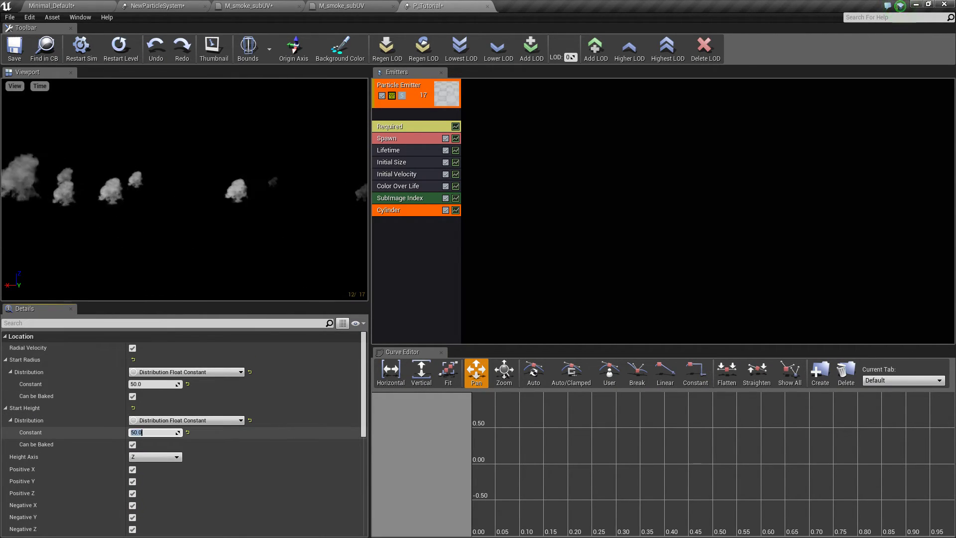
type("20")
key("Return")
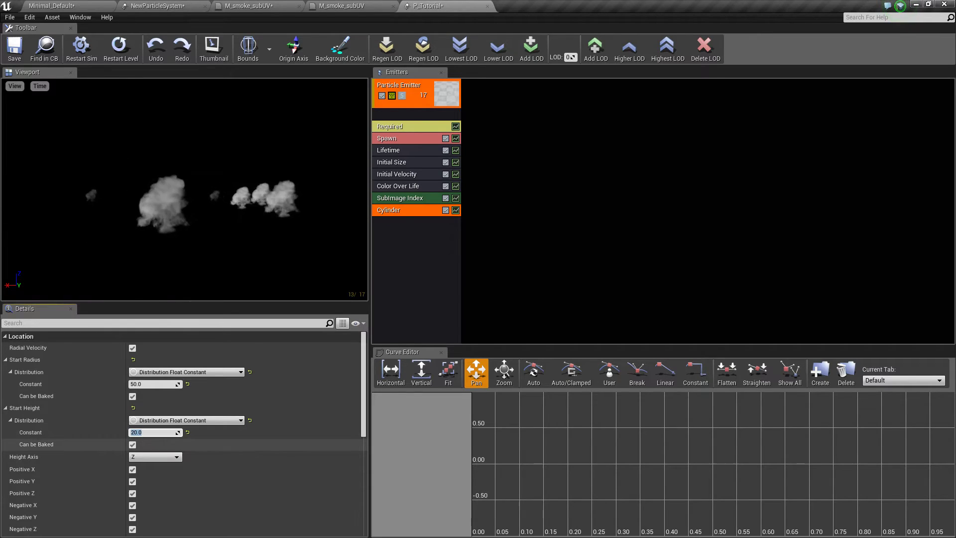
left_click(161, 384)
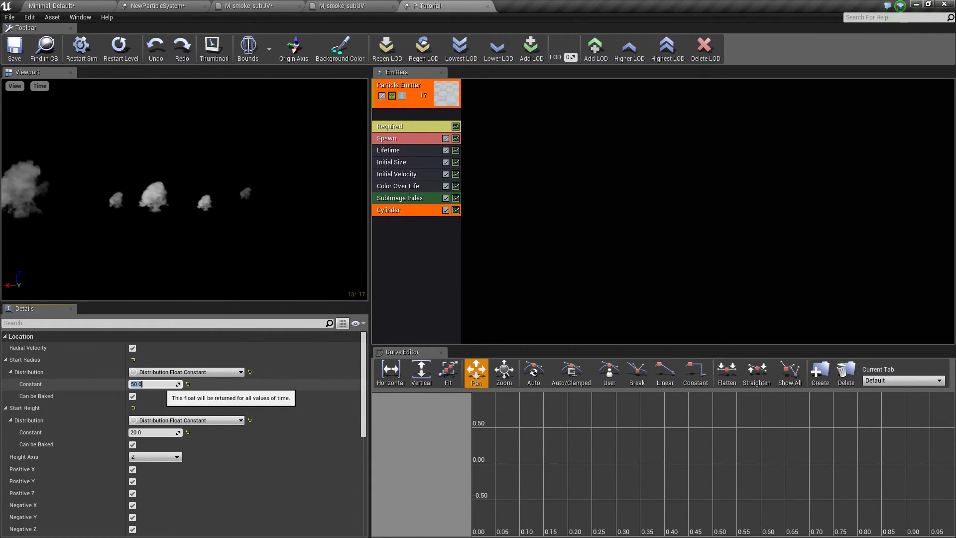
type("5")
key("Return")
Set the Spawn module's Rate constant to 0 to stop continuous particle emission.
left_click_drag(182, 199, 184, 249)
left_click(399, 138)
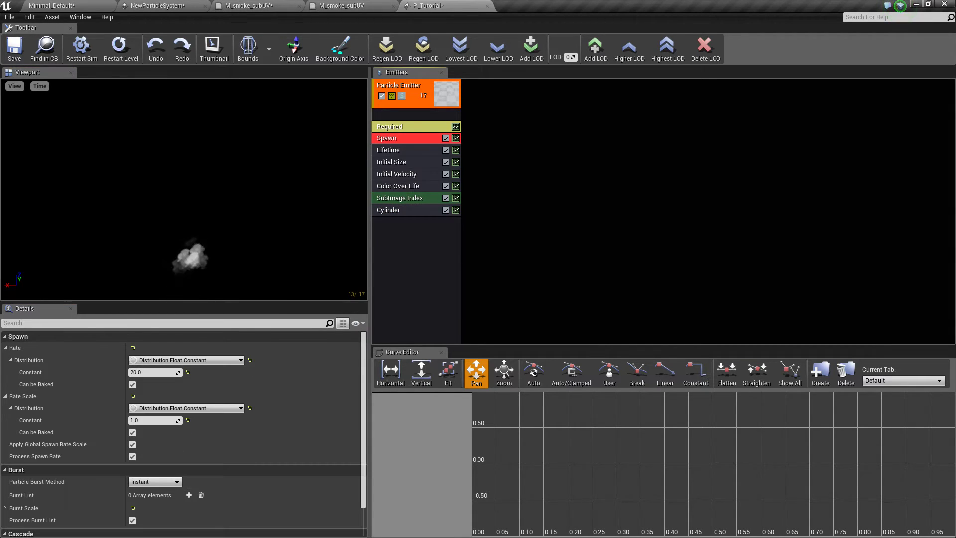
left_click(154, 372)
left_click_drag(153, 372, 139, 373)
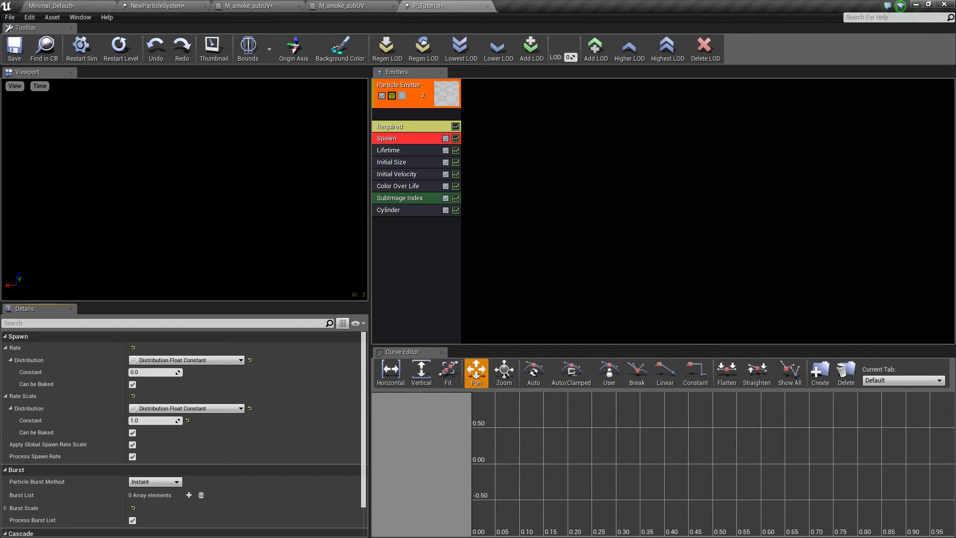
Add an entry to the Spawn module's Burst List and set its Count to 200.
scroll(180, 393, "down", 2)
left_click(188, 468)
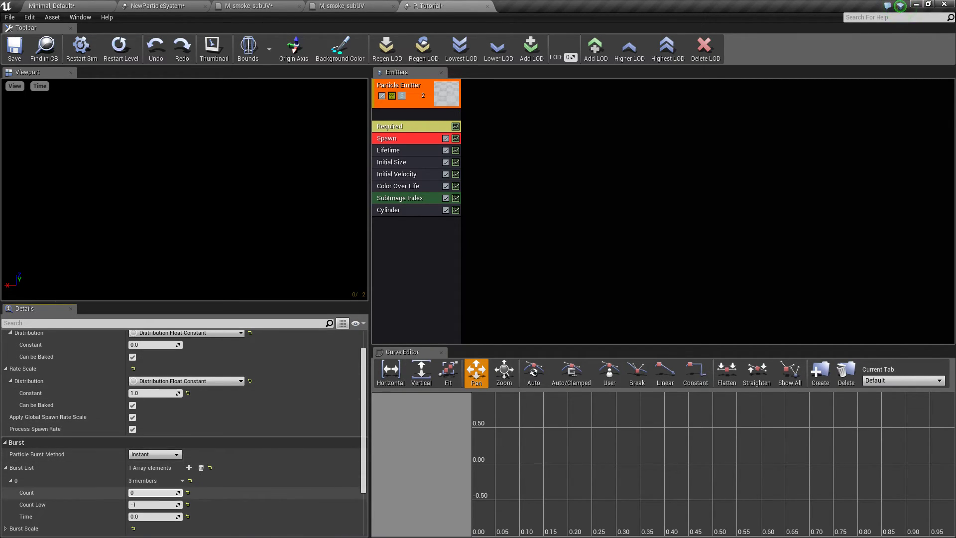
left_click(152, 493)
type("200")
key("Return")
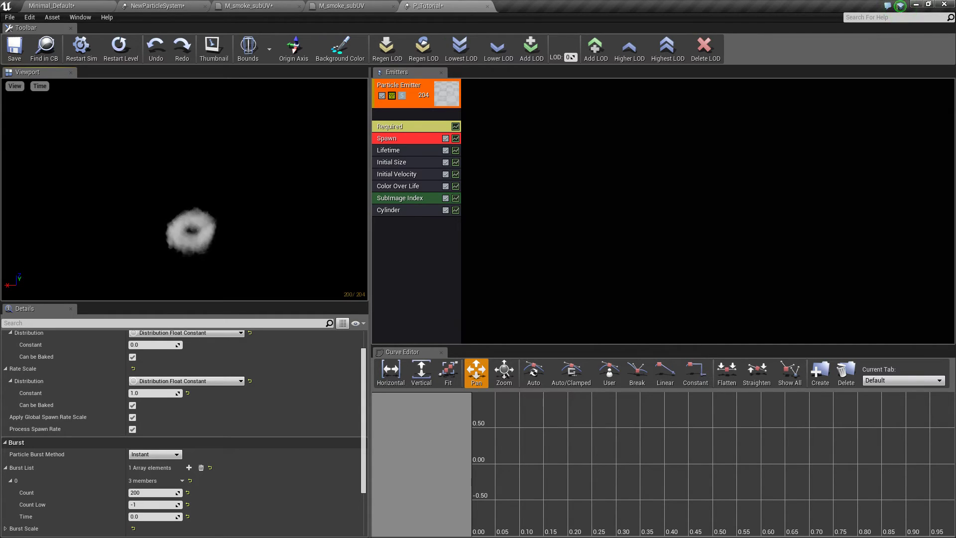
Add an Initial Rotation module to the particle emitter.
right_click(410, 233)
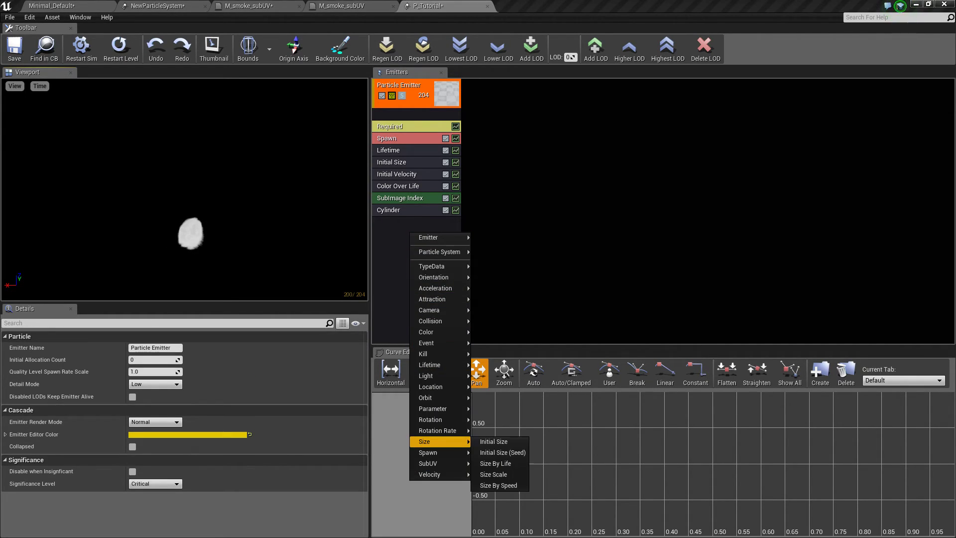
mouse_move(438, 420)
left_click(499, 420)
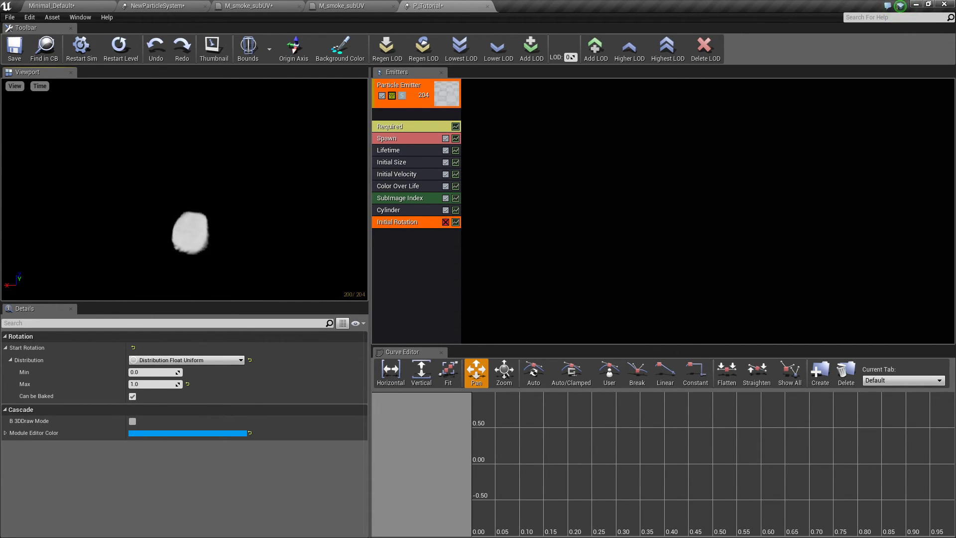
Add an Initial Rotation Rate module to the emitter with a minimum of -0.01 and a maximum of 0.1.
right_click(404, 237)
mouse_move(432, 436)
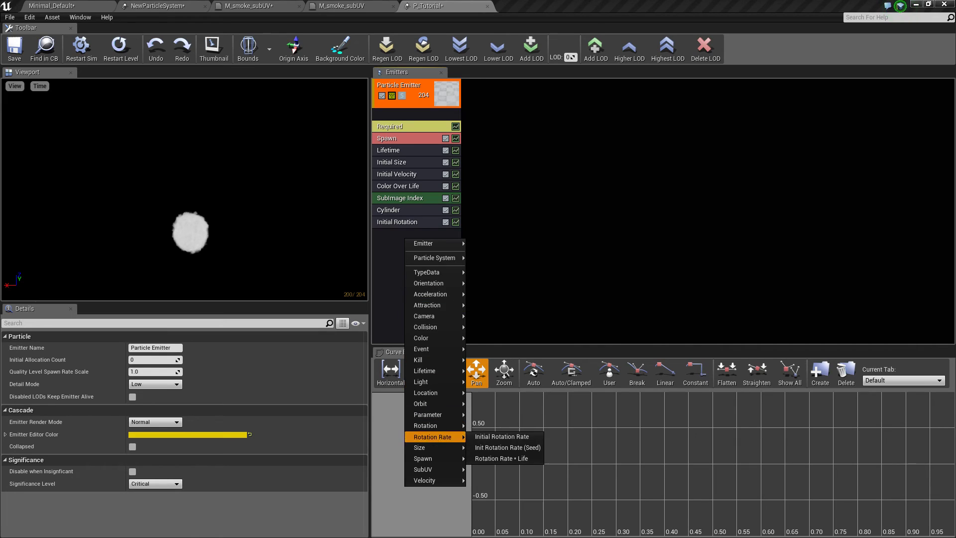
left_click(503, 436)
left_click(405, 234)
left_click(149, 372)
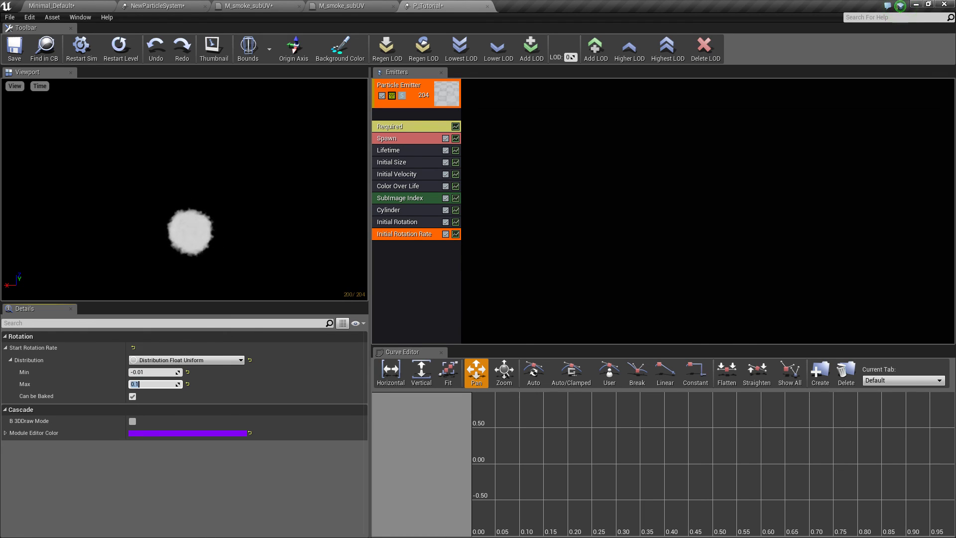
left_click(405, 85)
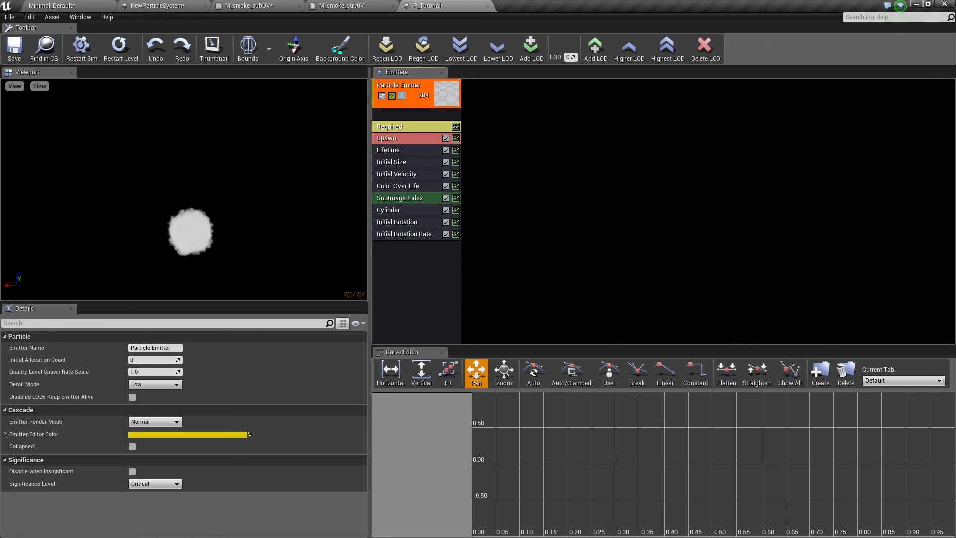